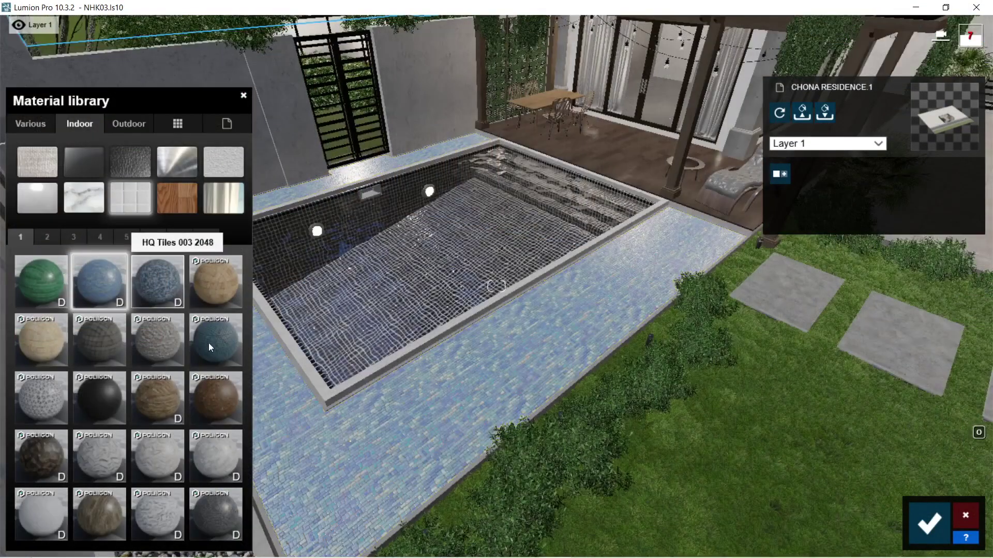
- Give the pool deck a grey tile material and pave the courtyard floor with stone wall pavers
left_click(202, 499)
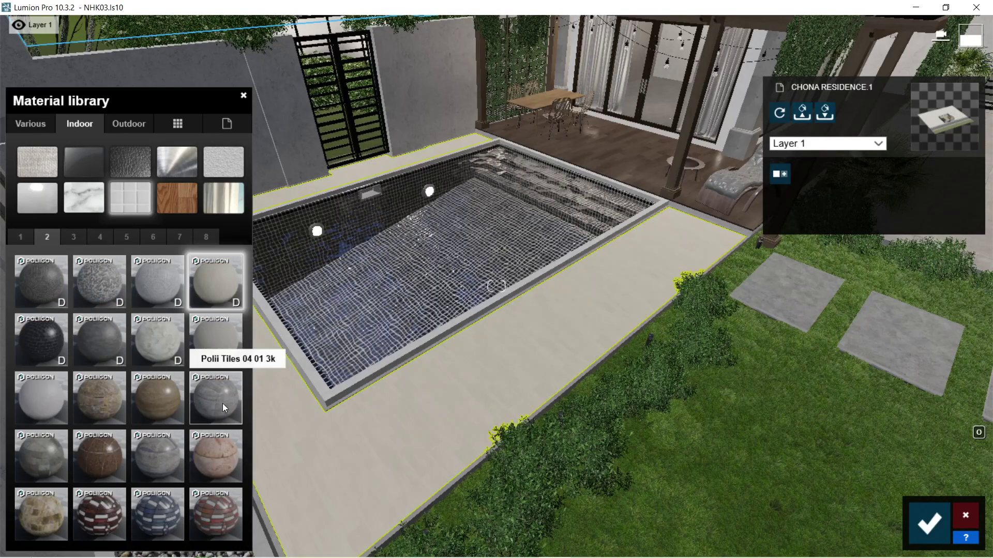
left_click(221, 401)
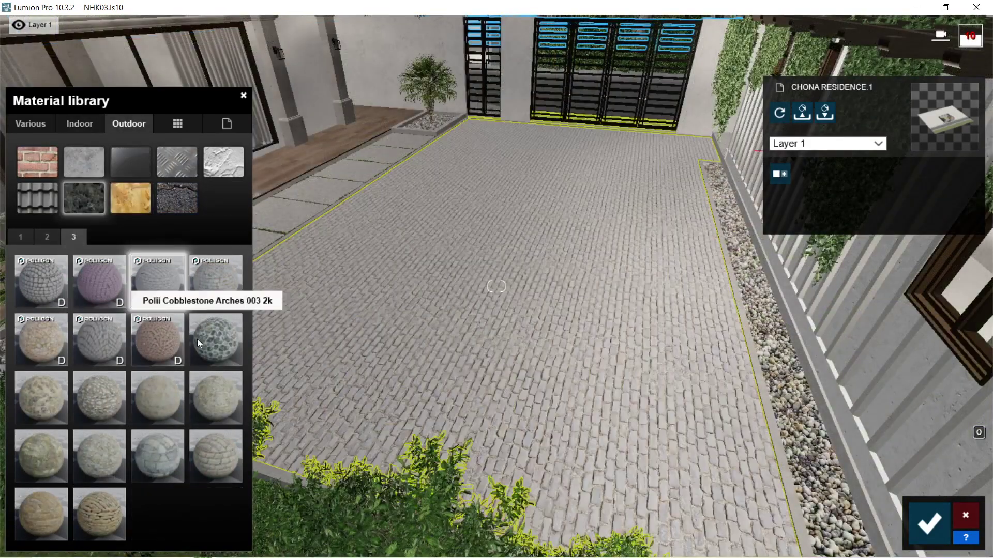
left_click(213, 339)
left_click(215, 455)
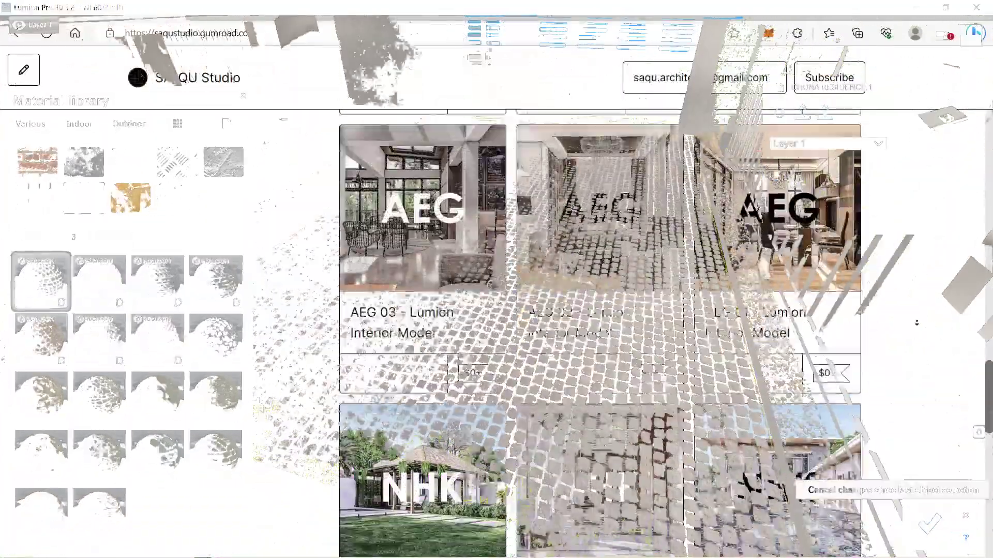
scroll(919, 326, "down", 3)
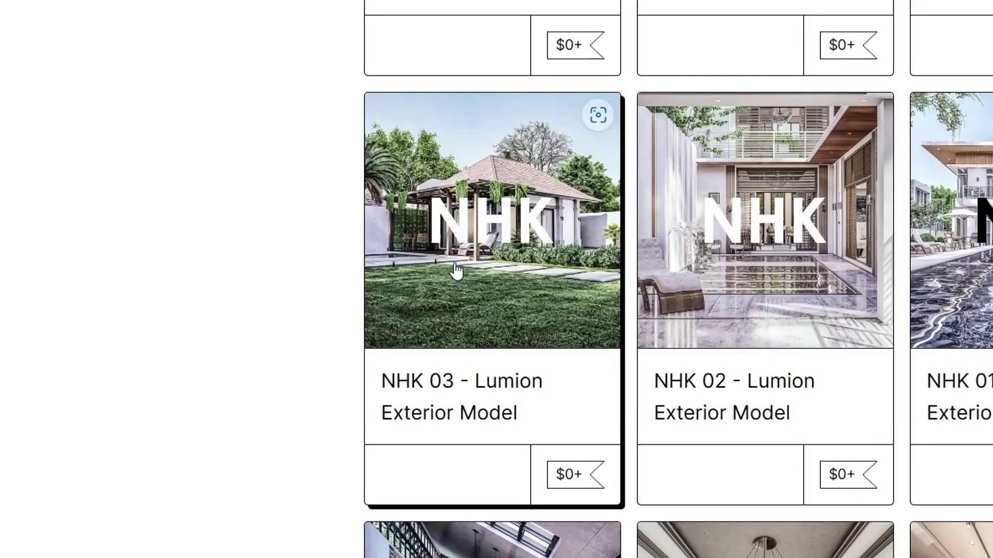
- Open the NHK 03 Lumion Exterior Model product page and enter 8,547 as the price
left_click(398, 321)
scroll(927, 336, "up", 10)
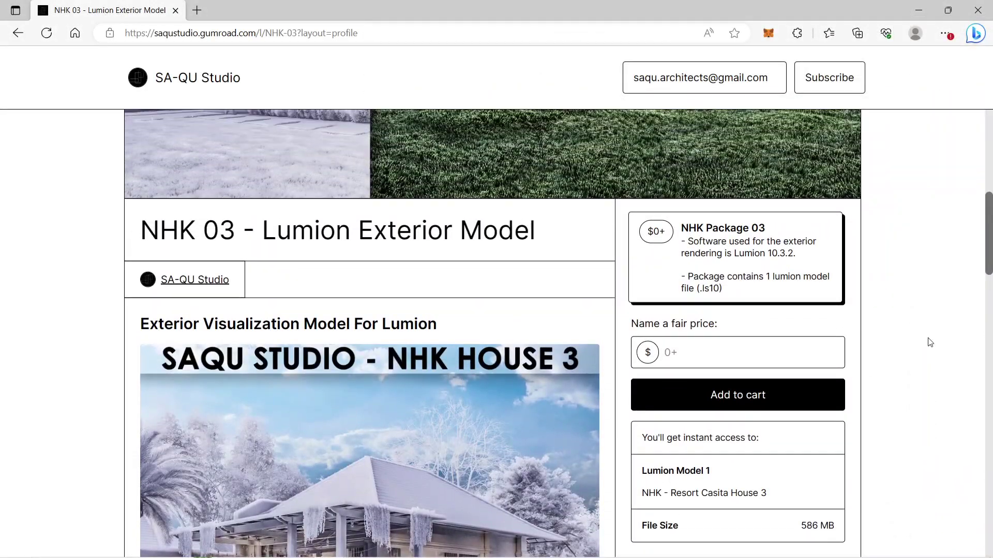
type("8,547")
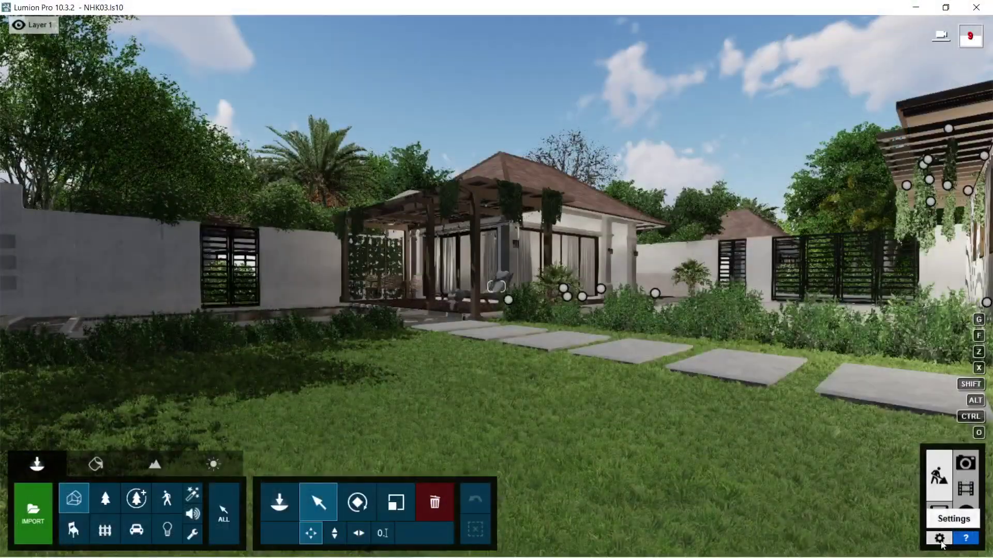
- Open Lumion's program settings from the casita scene editor
left_click(957, 450)
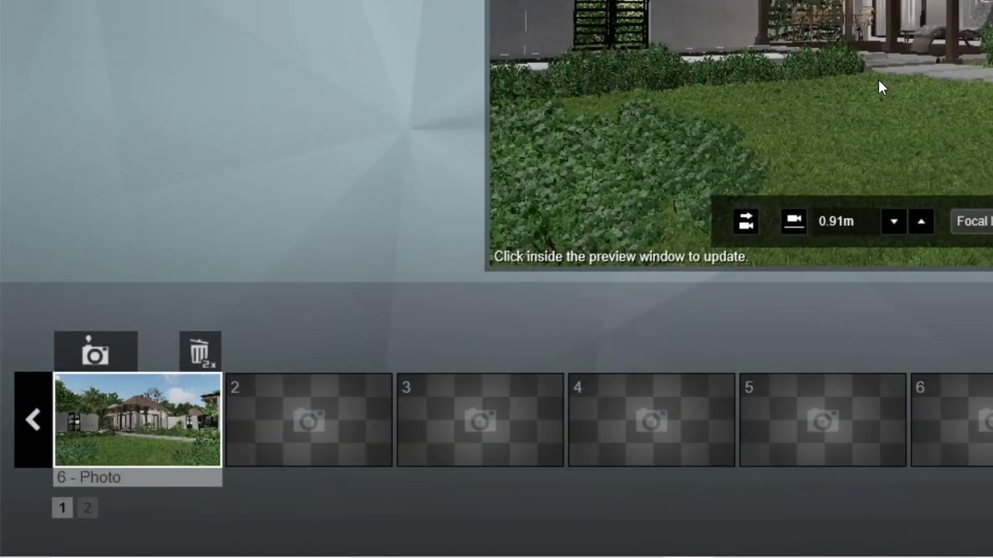
- Refresh the Photo mode preview of the casita
left_click(544, 268)
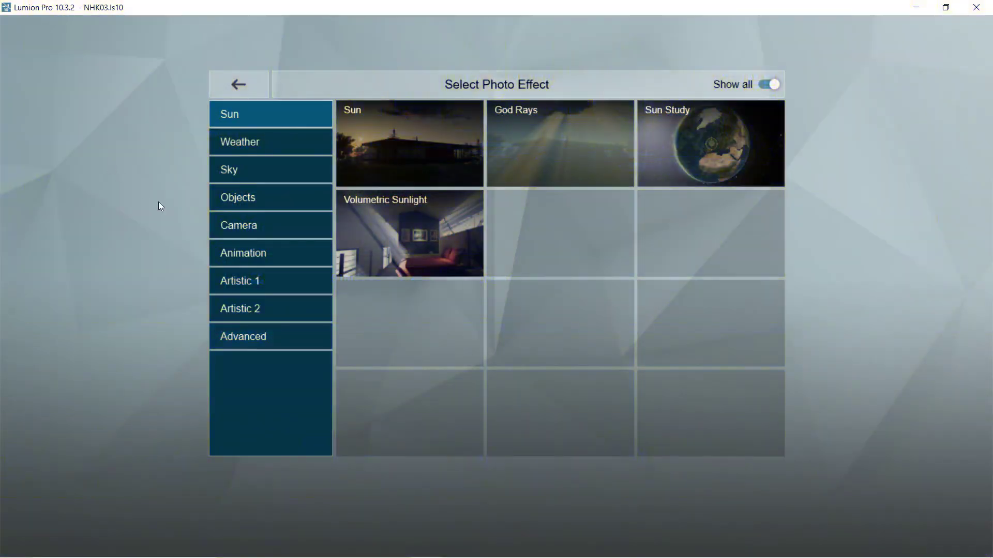
- Add a Real Skies effect using the Morning 3 sky with overall brightness at maximum 2.0
left_click(256, 174)
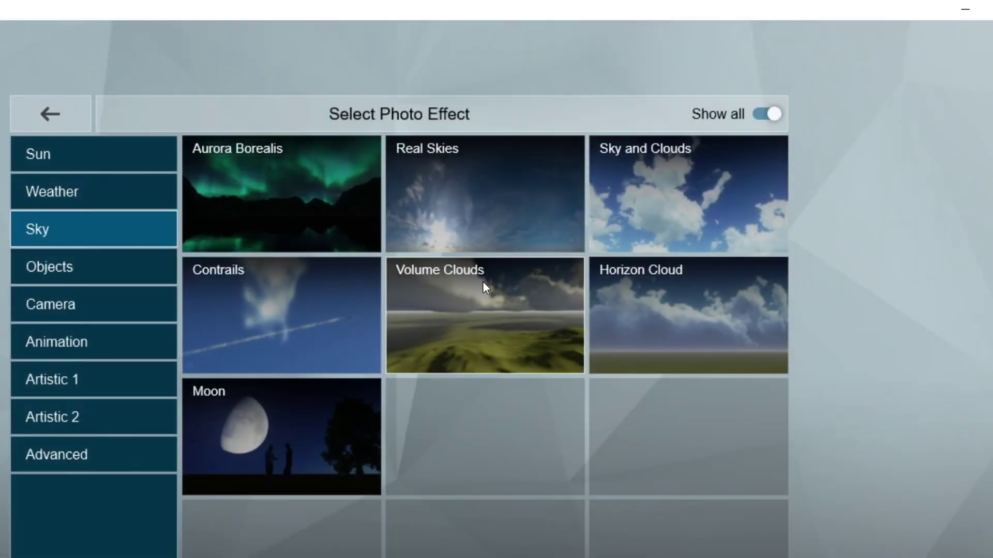
left_click(509, 208)
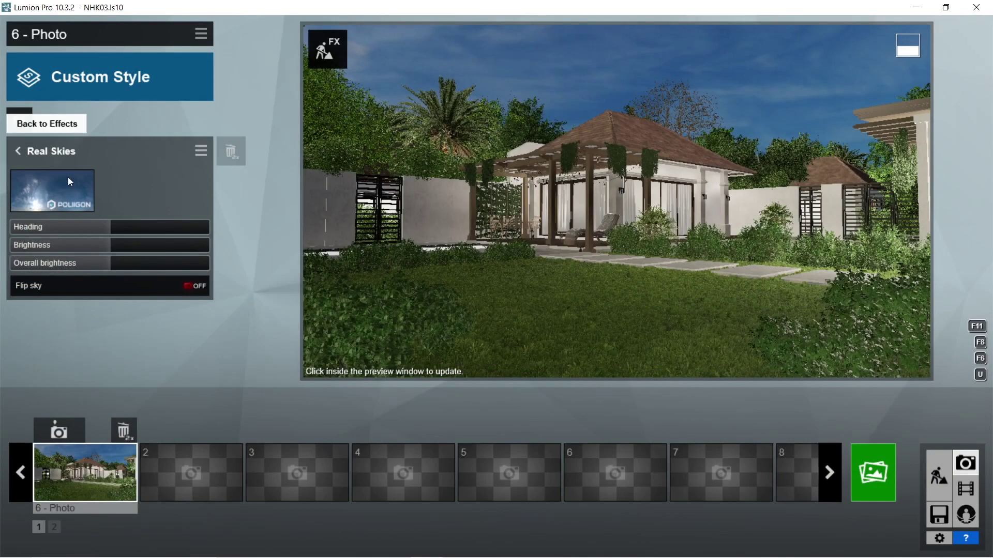
left_click(67, 195)
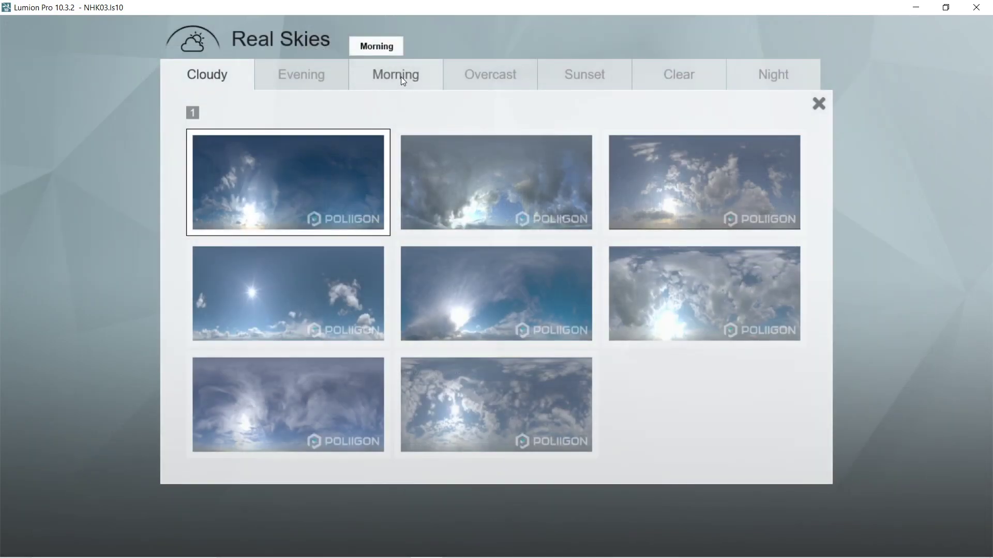
left_click(401, 78)
left_click(639, 182)
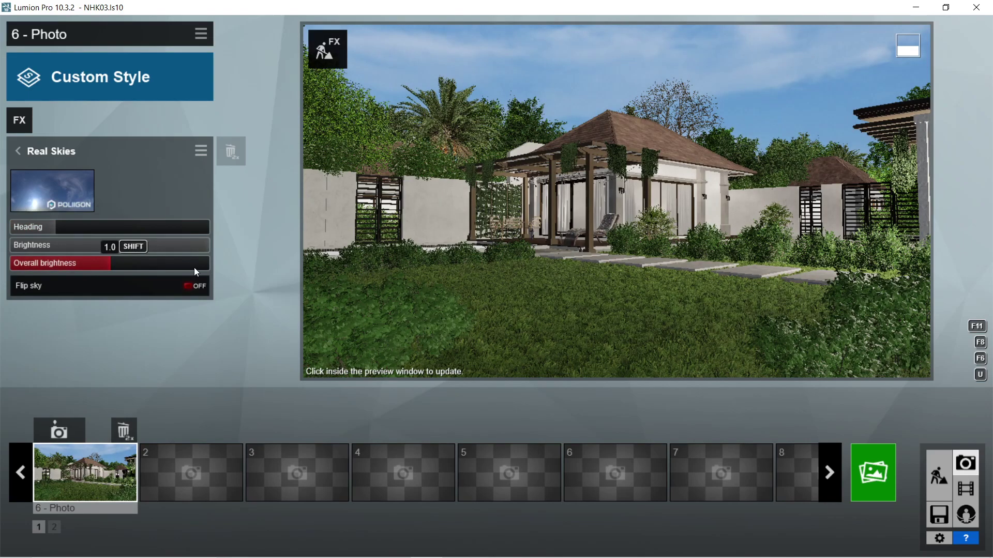
left_click_drag(194, 268, 212, 265)
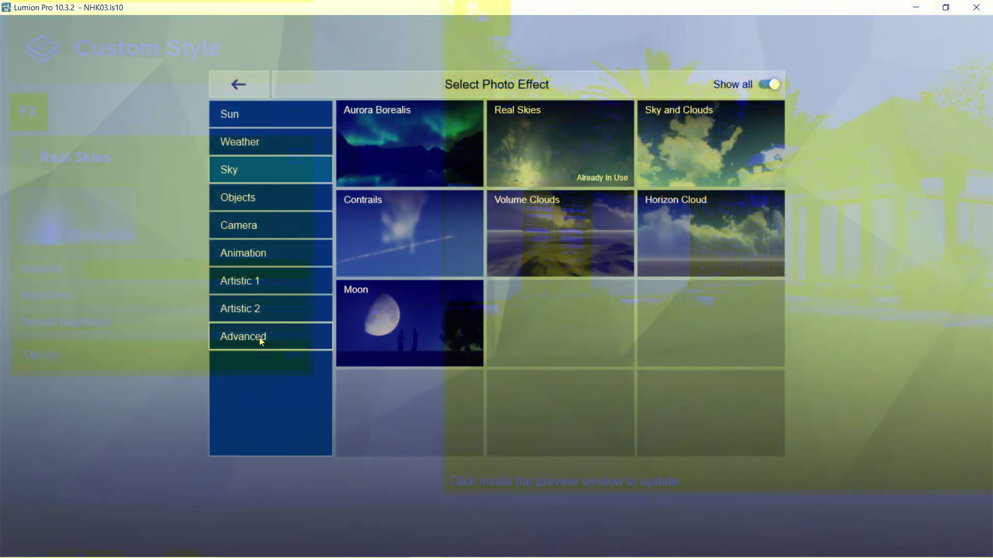
left_click(259, 337)
- Add a Sky Light effect at brightness 1.5 with Ultra render quality
left_click(566, 241)
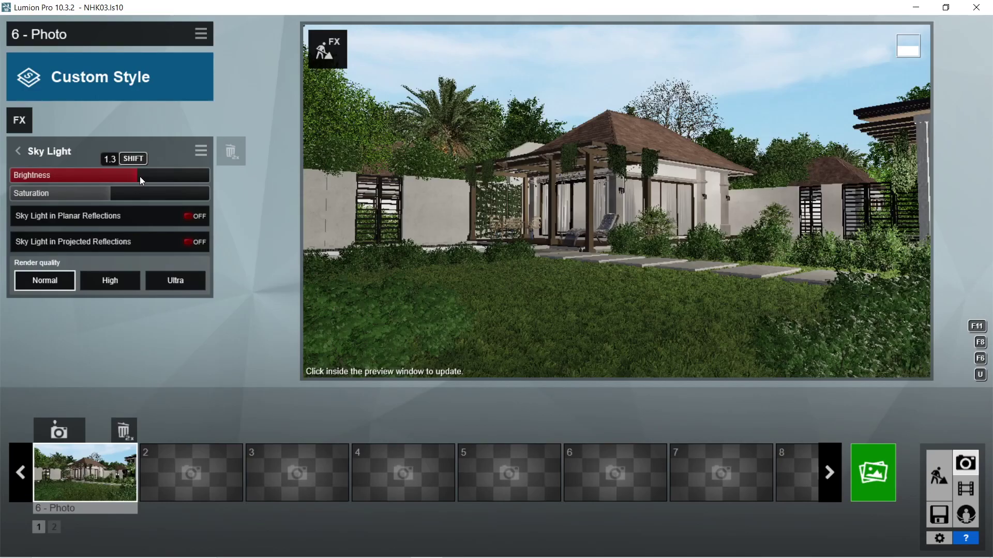
left_click_drag(139, 175, 161, 175)
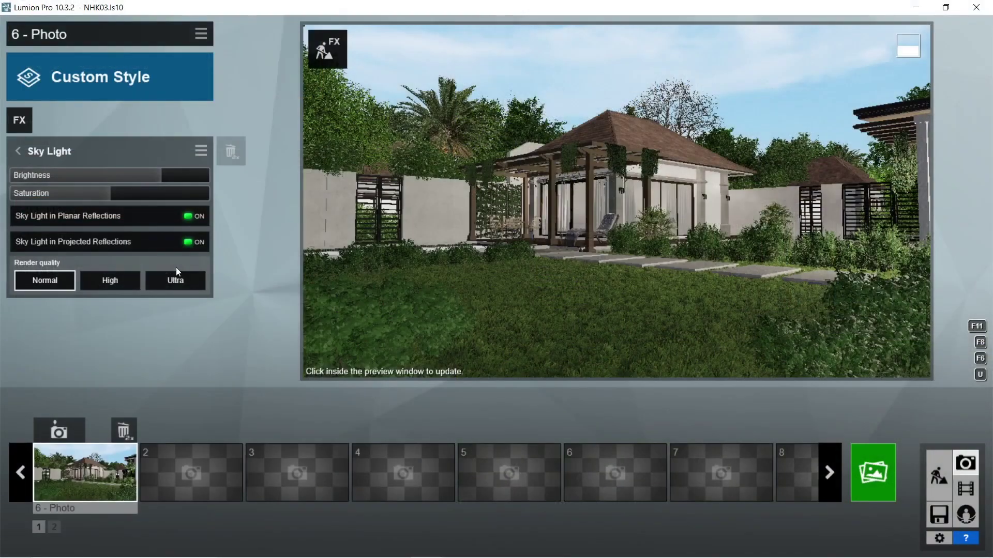
left_click(263, 366)
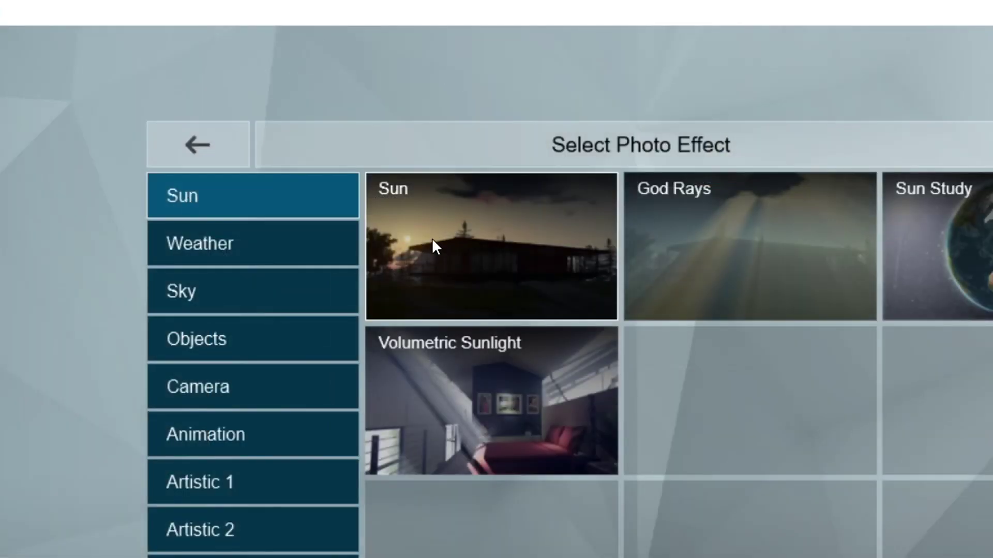
- Add a Sun effect and swing its heading to -43.2°
left_click(380, 142)
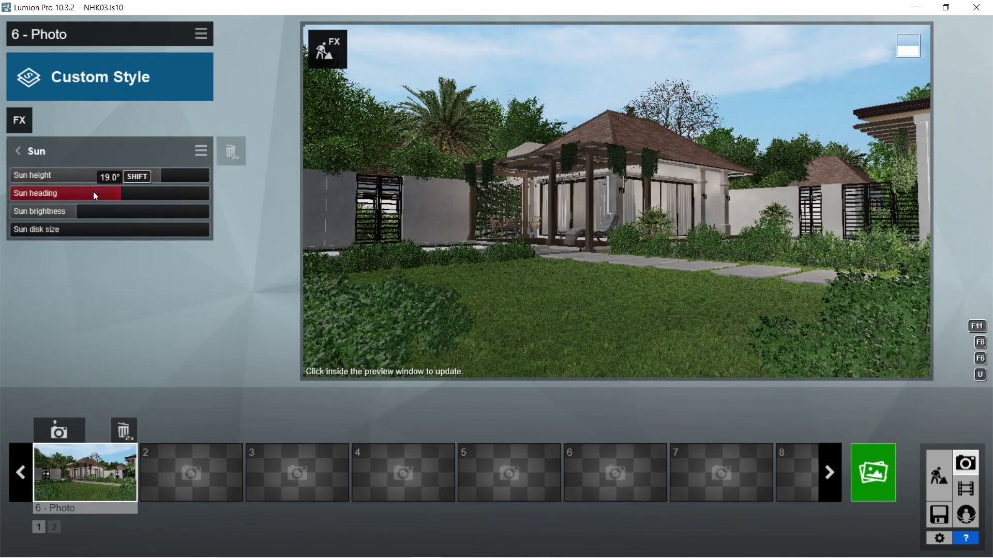
left_click_drag(95, 195, 105, 213)
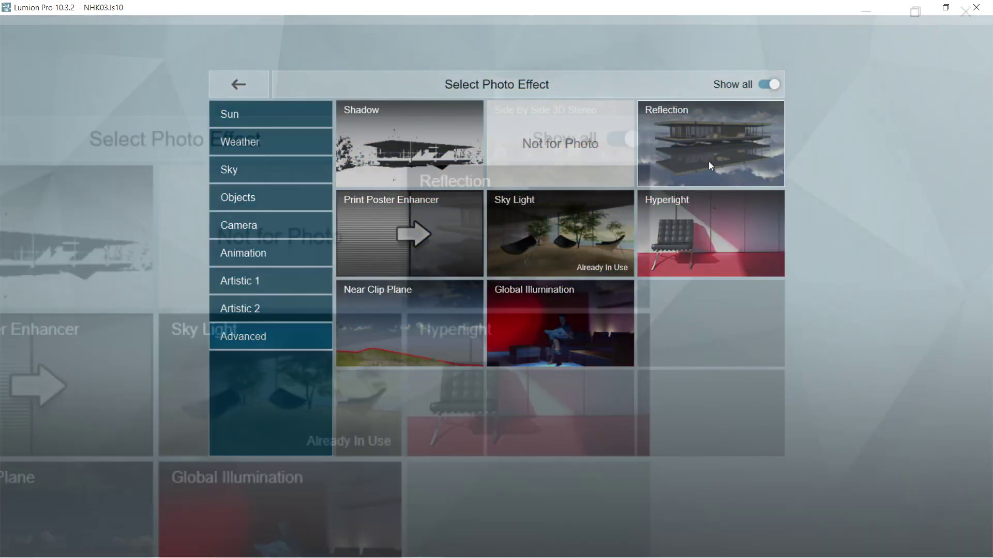
- Add a Reflection effect with a higher threshold, speedray reflections on and Low preview quality
left_click(708, 165)
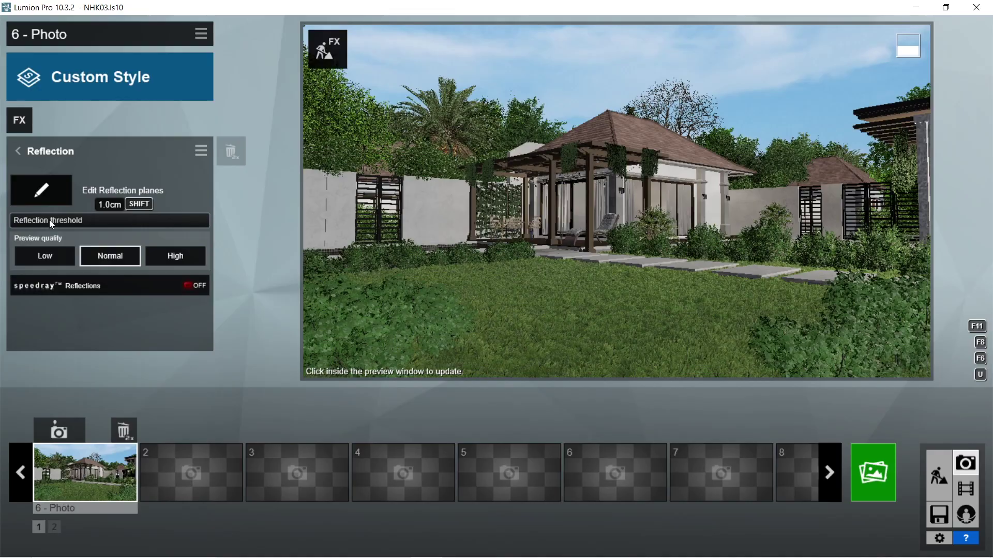
left_click_drag(42, 226, 184, 230)
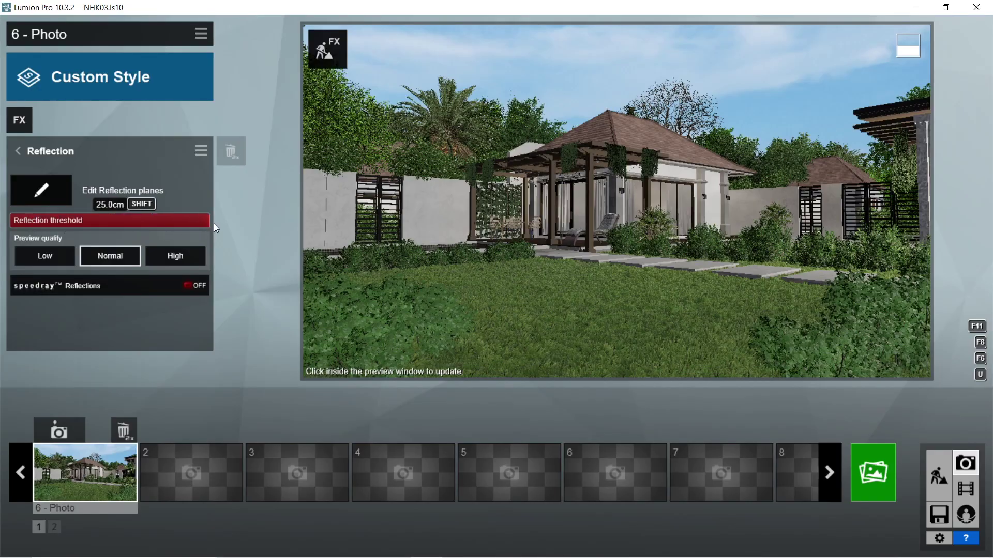
left_click(187, 286)
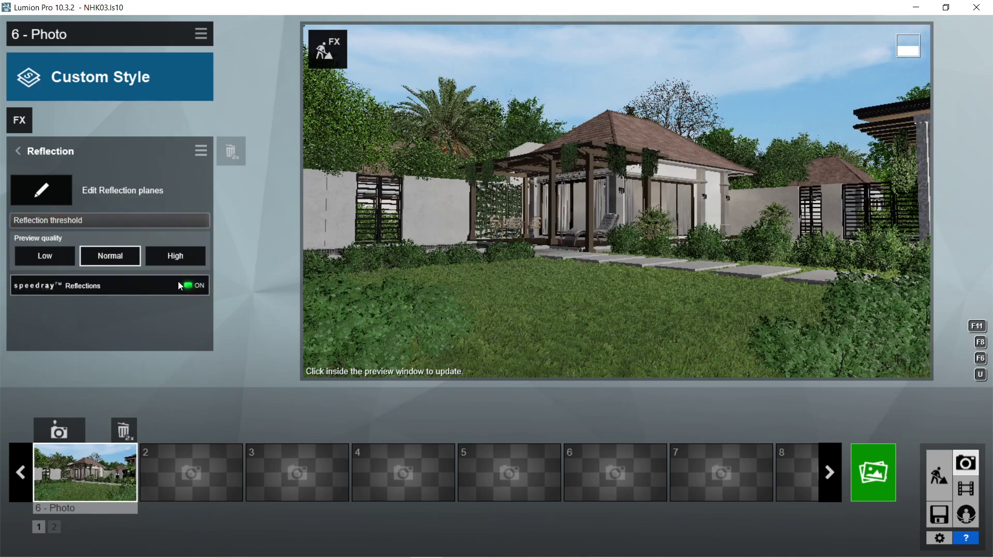
left_click(49, 258)
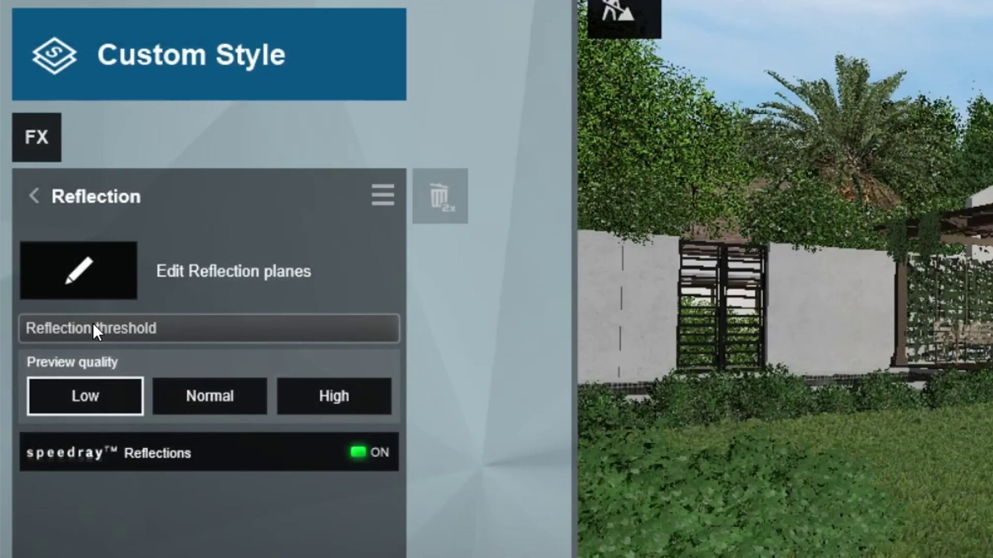
- Add a reflection plane on the pavilion's glass
left_click(50, 193)
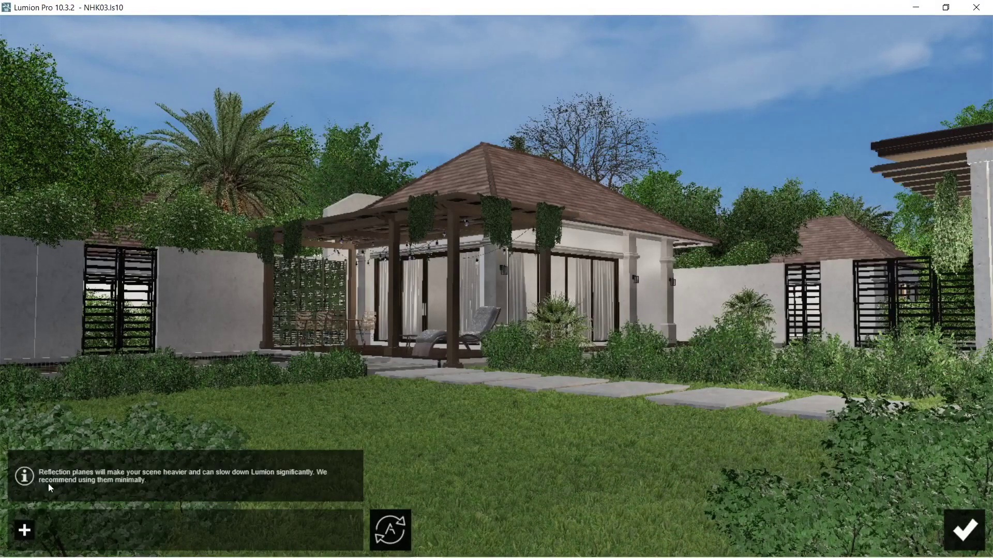
left_click(25, 530)
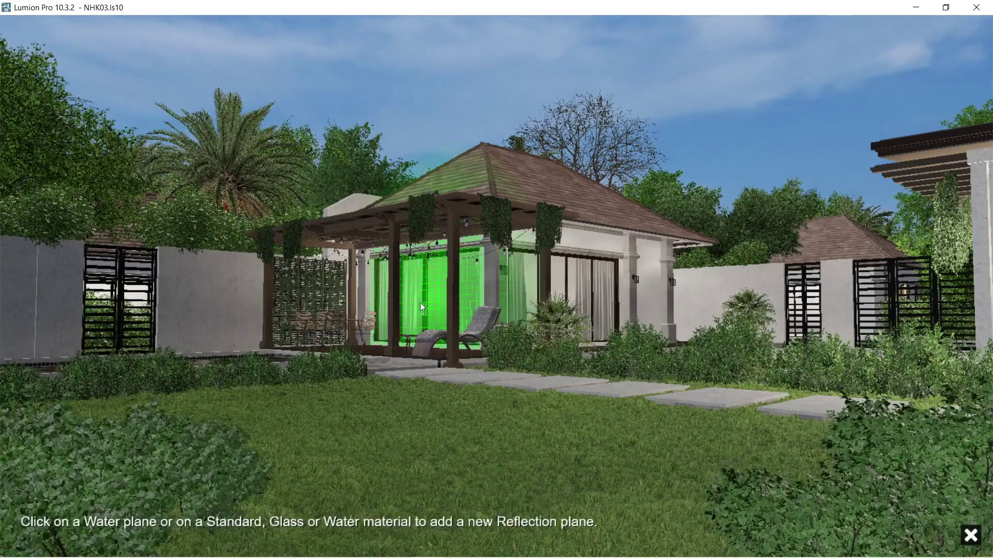
left_click(419, 302)
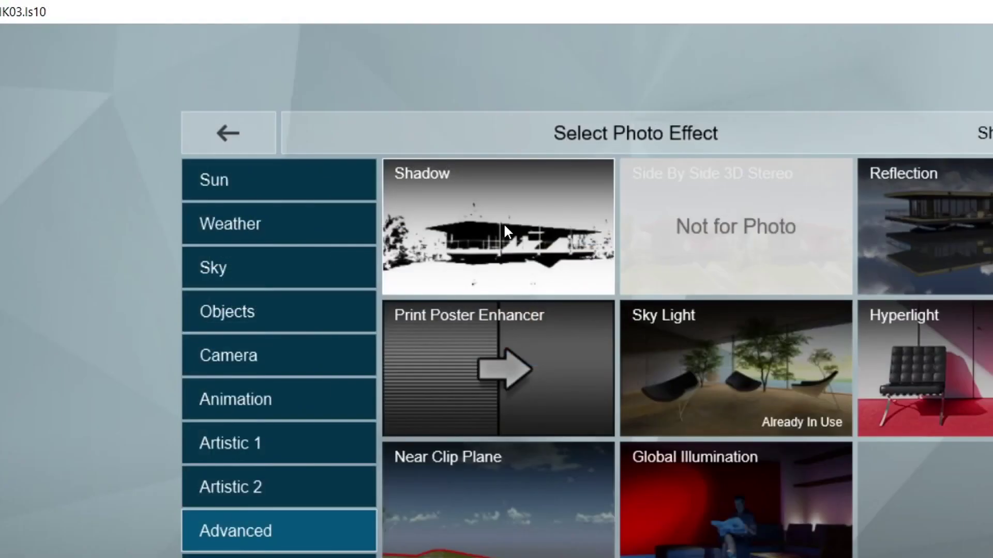
- Add a Shadow effect with more coloring, lower Interior/Exterior, maximum correction, and soft and fine detail shadows
left_click(504, 222)
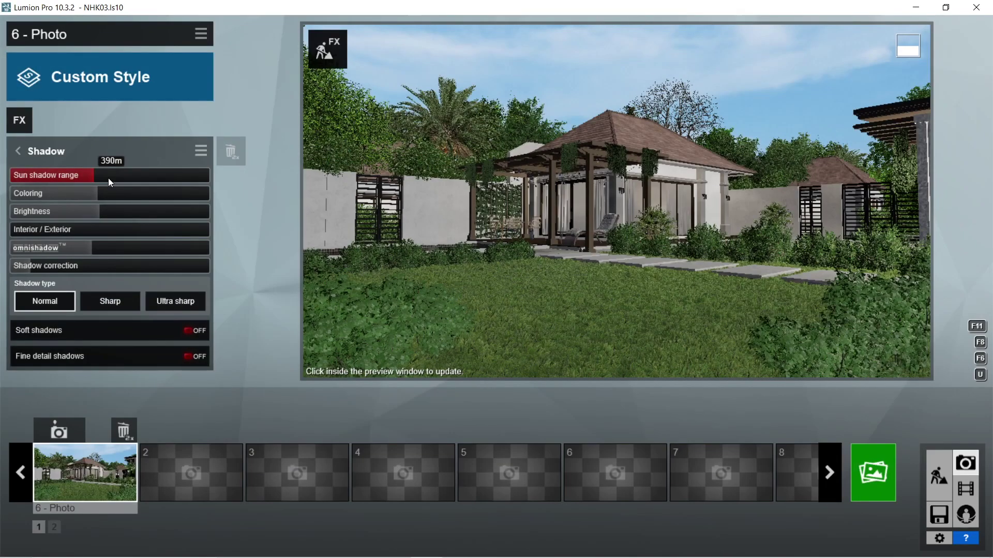
left_click_drag(104, 194, 197, 194)
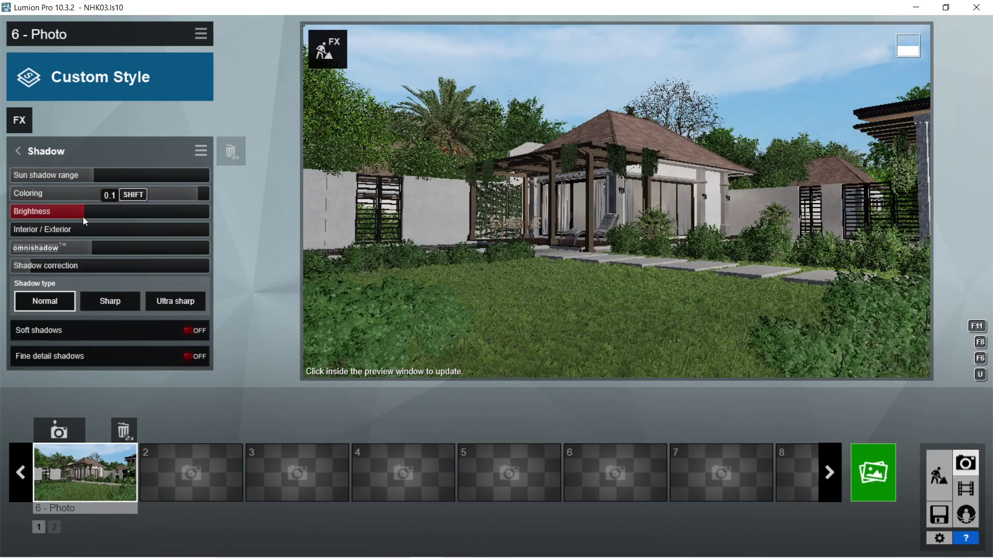
left_click(32, 229)
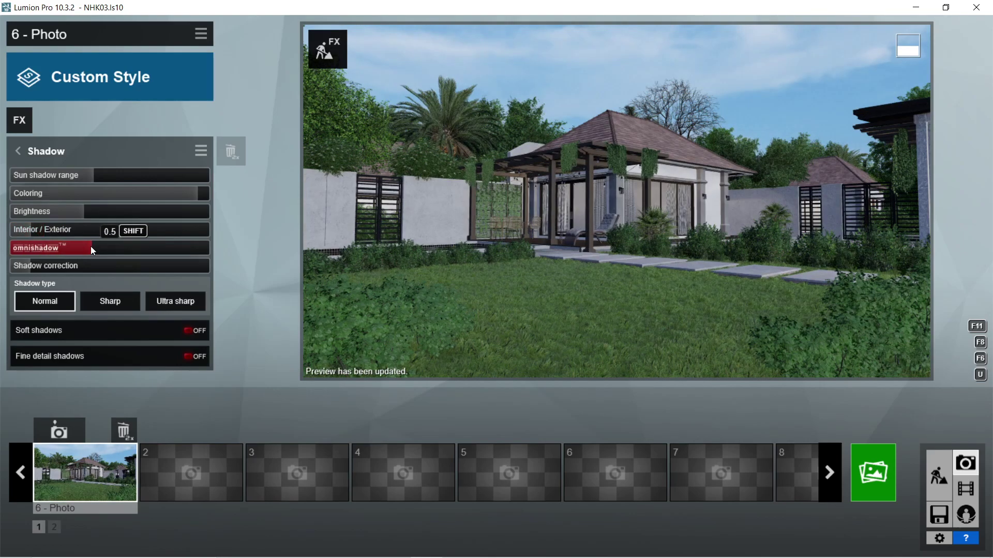
left_click(150, 265)
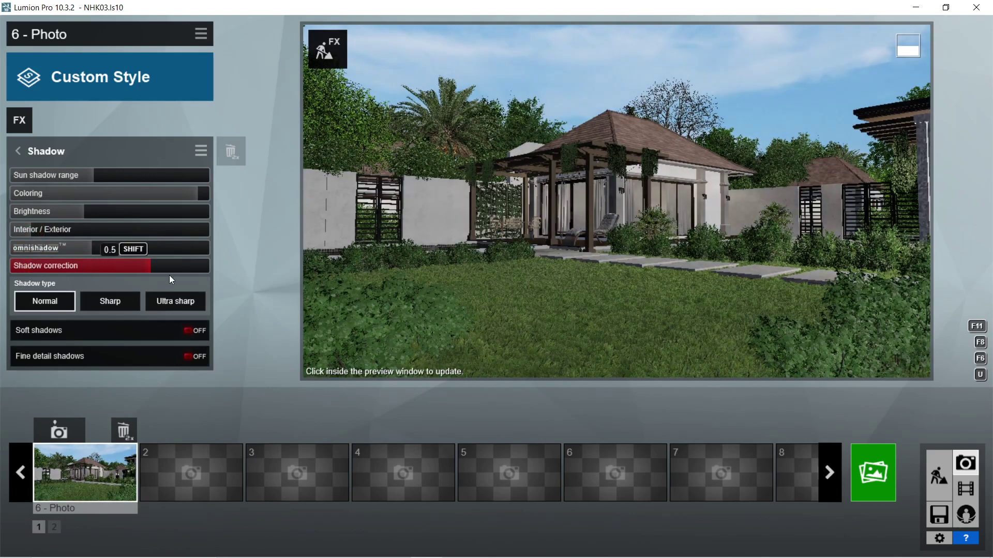
left_click_drag(199, 279, 223, 276)
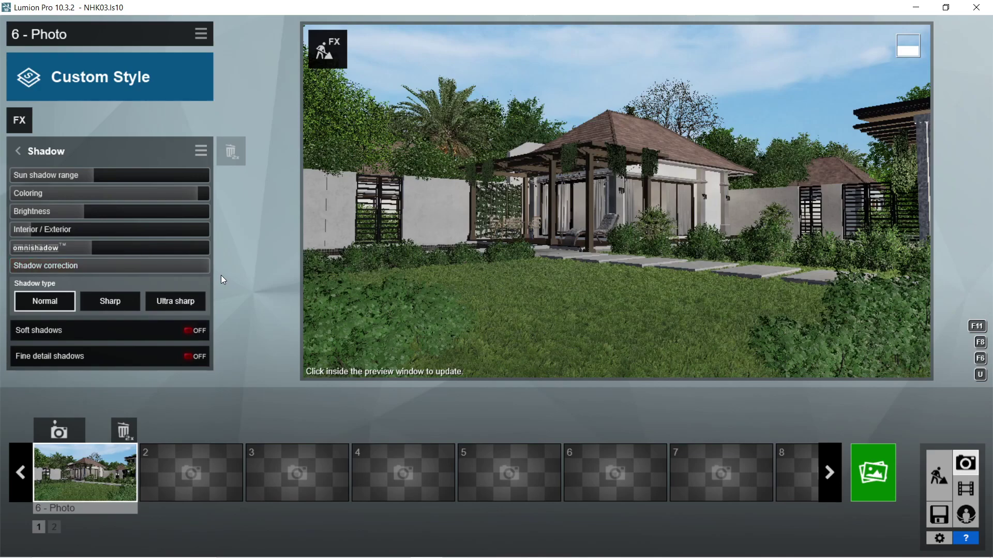
left_click(189, 333)
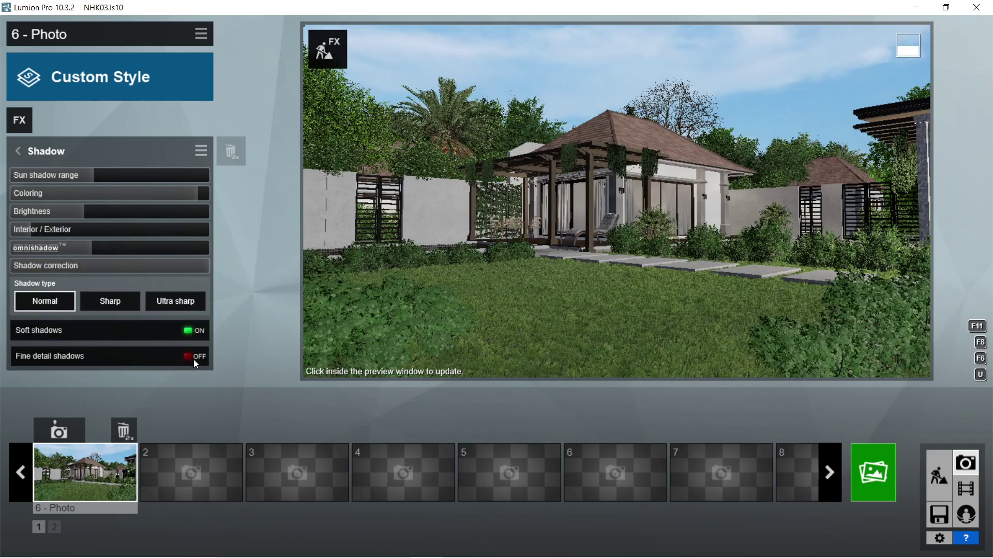
left_click(190, 362)
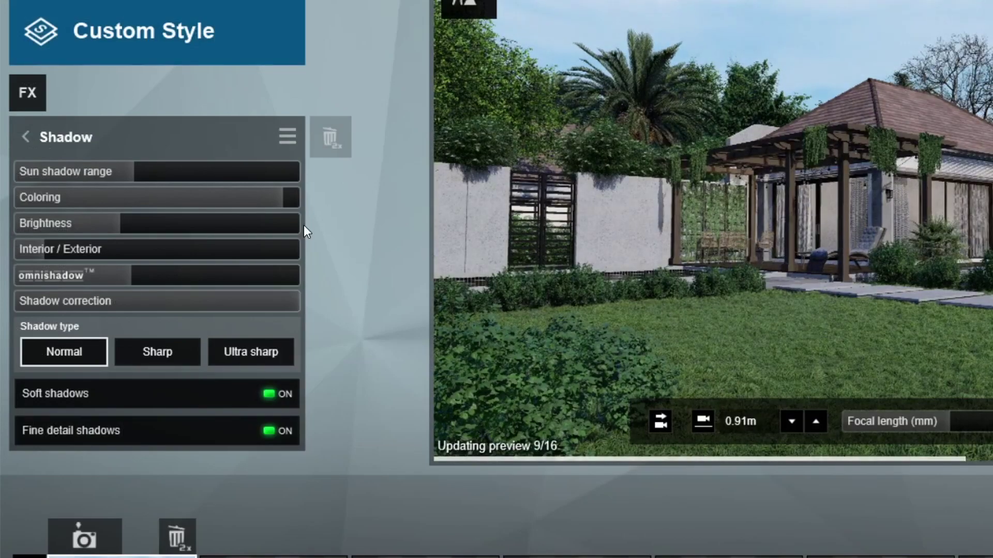
left_click(26, 126)
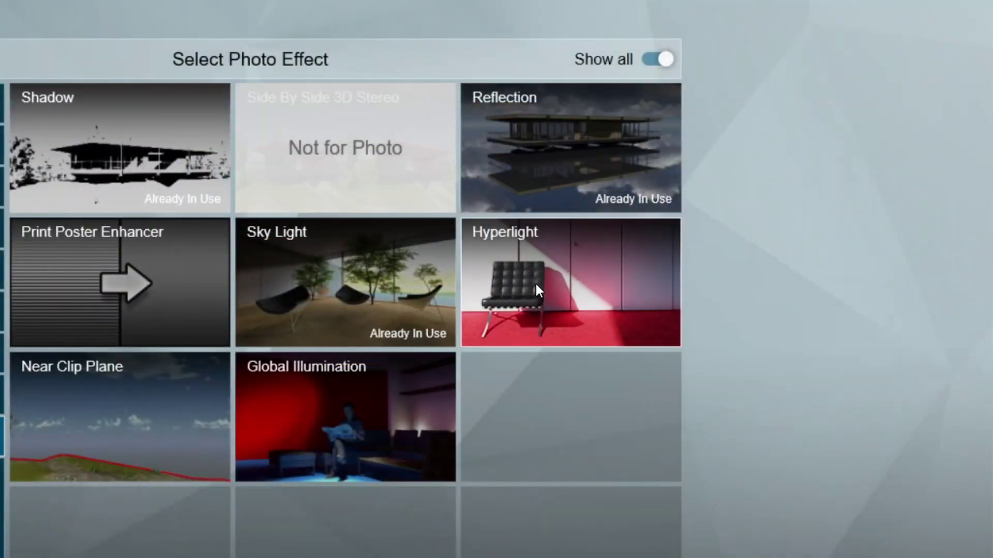
- Add Hyperlight enabled in preview, plus Global Illumination and Print Poster Enhancer effects
left_click(554, 287)
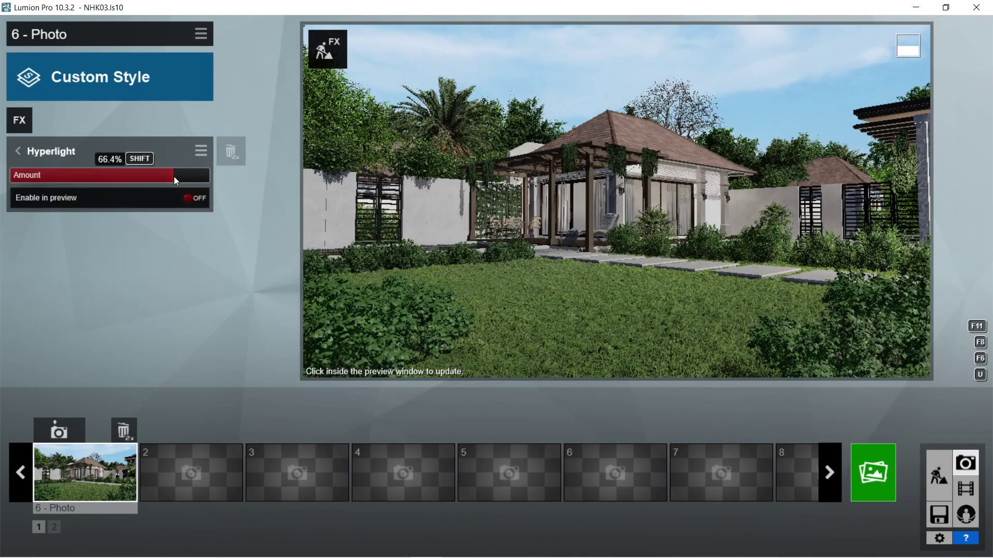
left_click(189, 198)
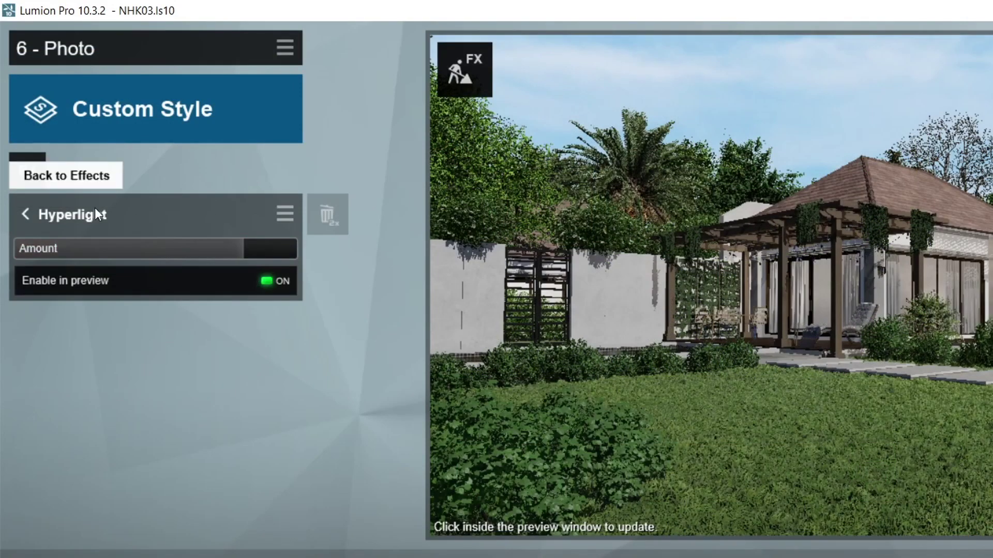
left_click(95, 212)
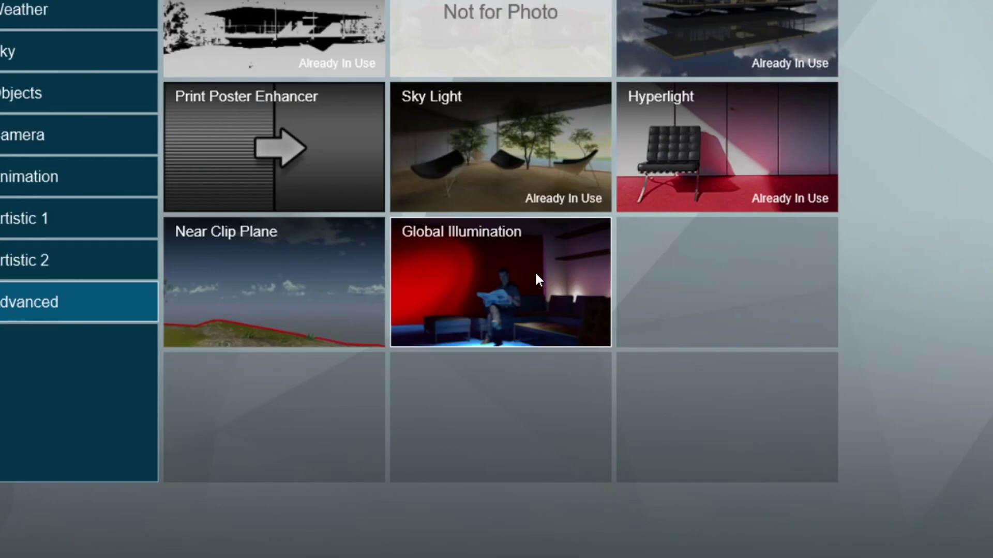
left_click(536, 277)
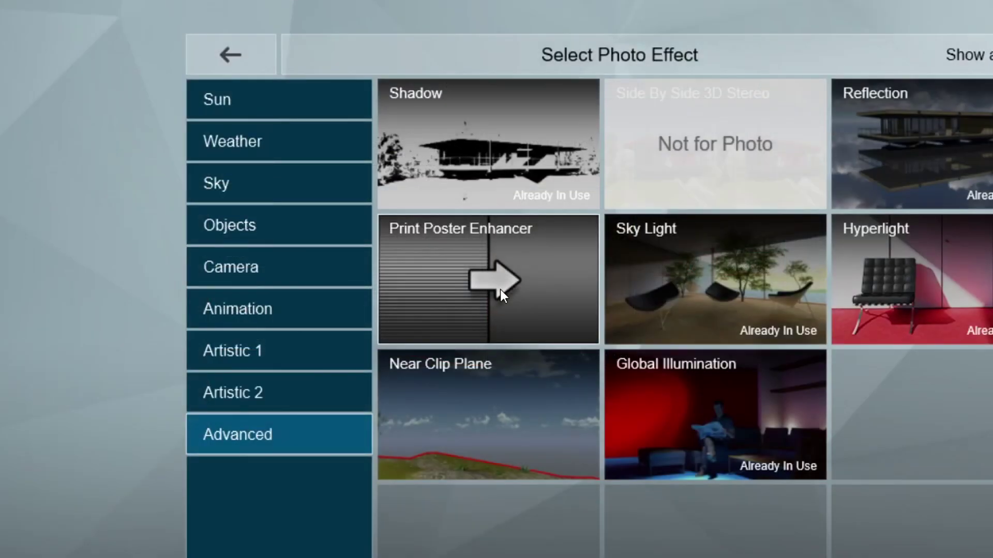
left_click(500, 289)
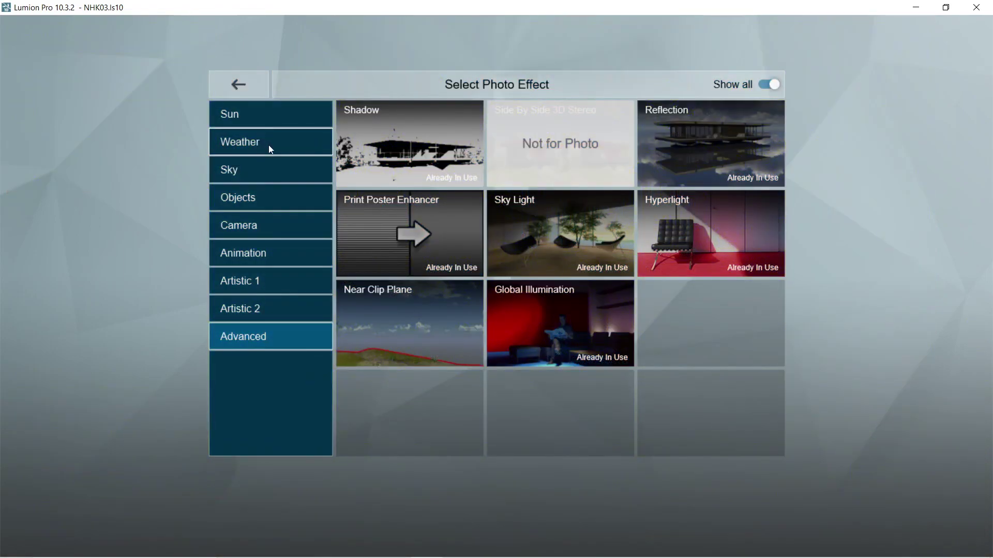
left_click(269, 146)
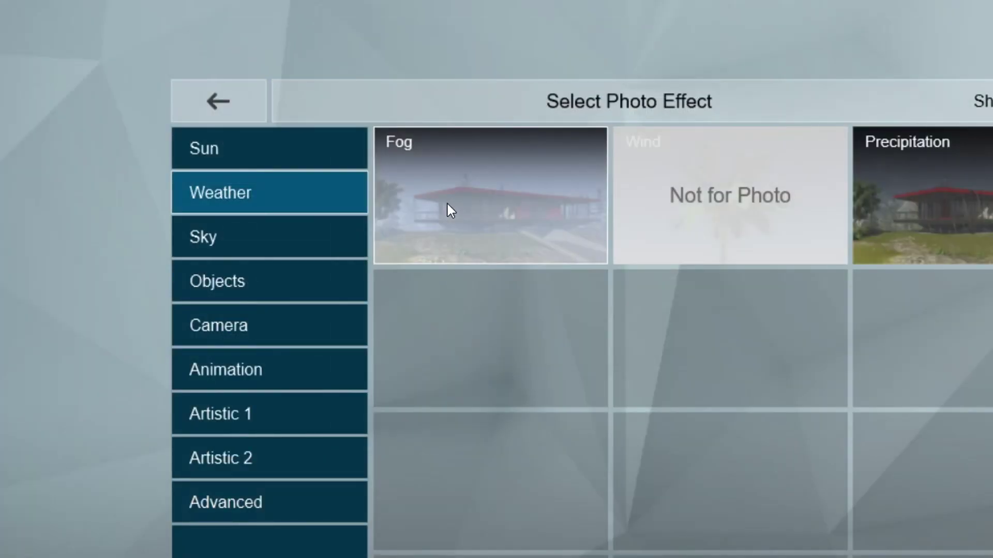
- Add a Fog effect and raise its fog brightness and colour brightness to 100000
left_click(448, 204)
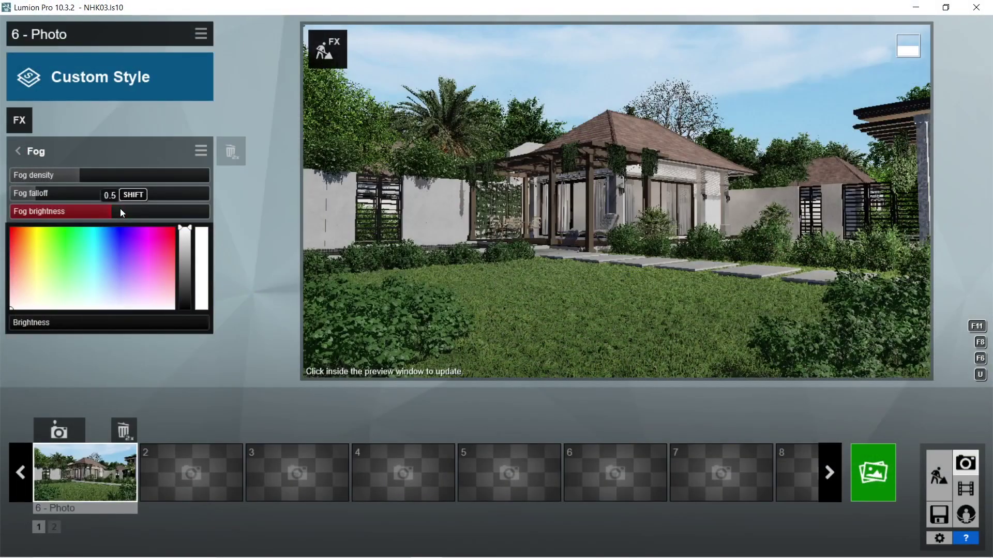
left_click_drag(183, 201, 300, 210)
left_click_drag(203, 324, 215, 324)
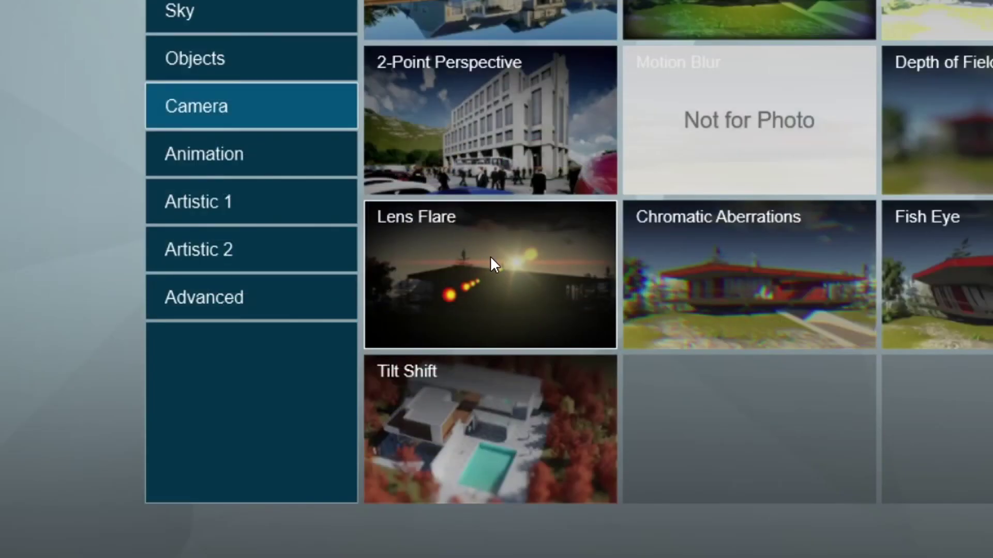
- Add Lens Flare, Color Correction with increased brightness, and Exposure effects to the photo
left_click(490, 256)
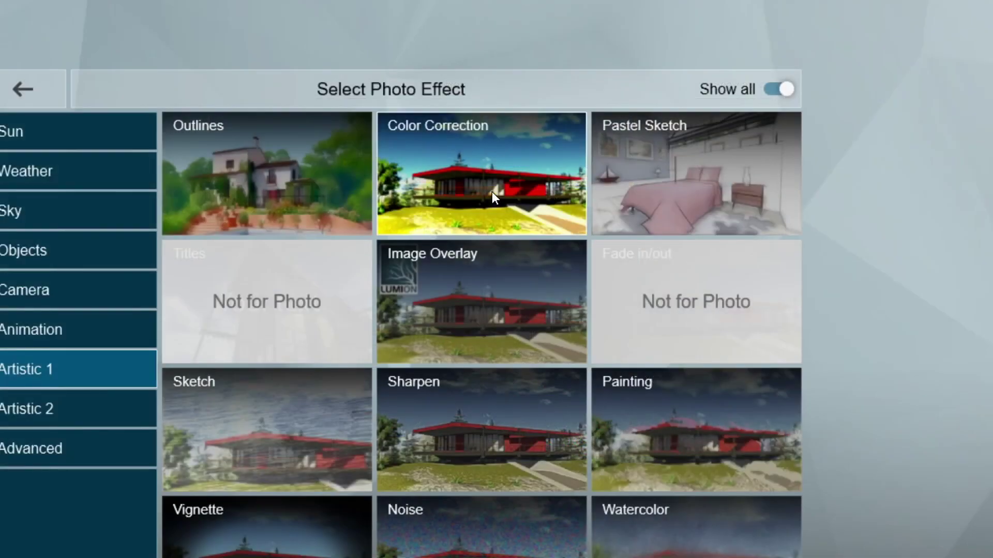
left_click(492, 193)
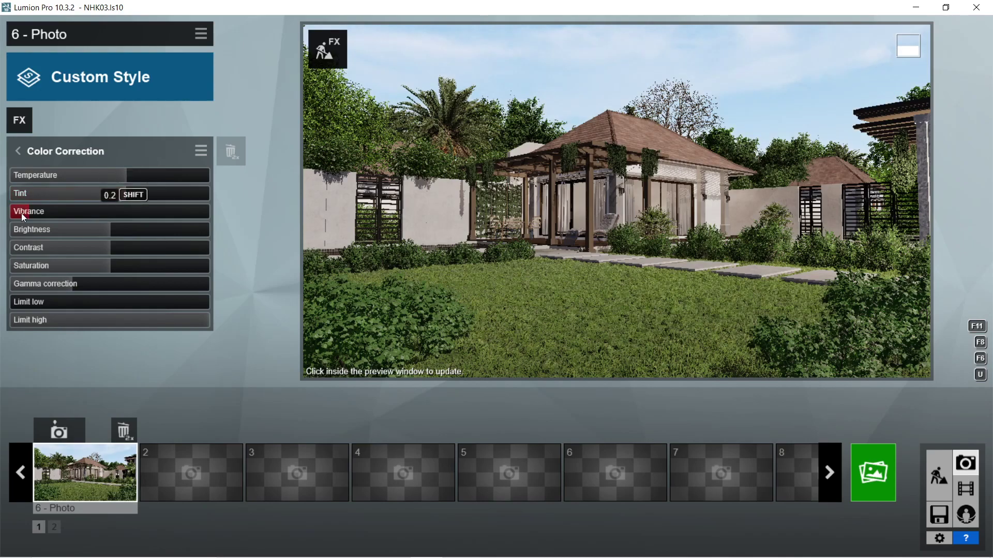
left_click(144, 231)
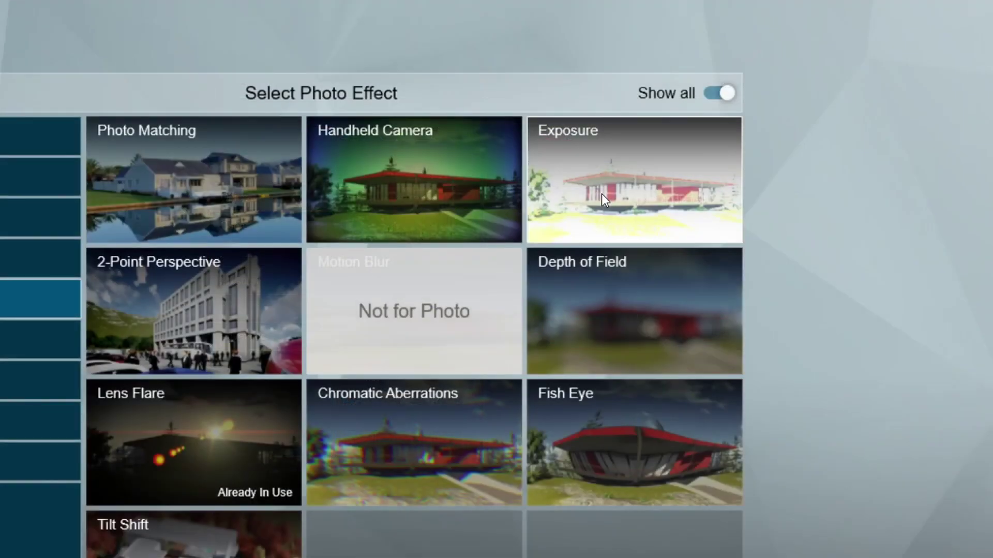
left_click(601, 194)
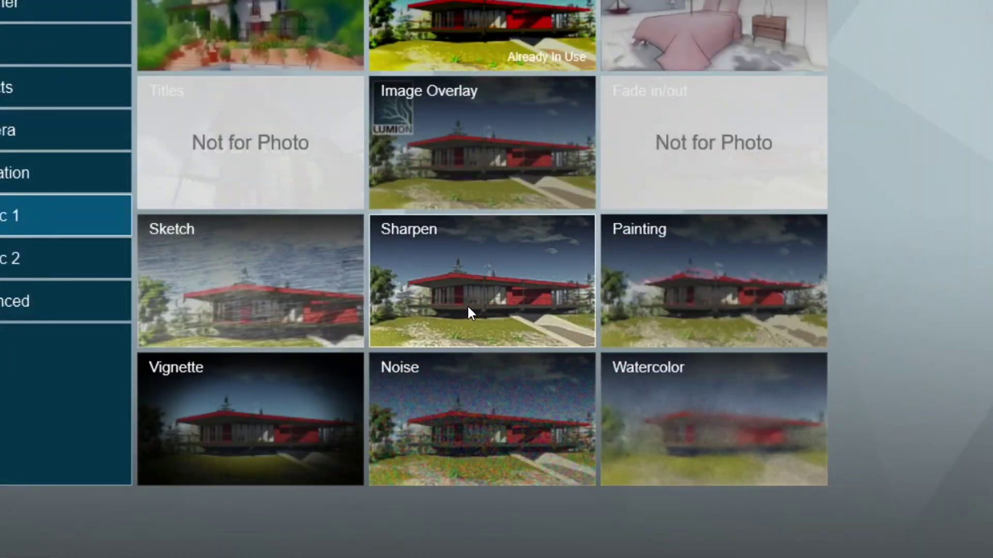
- Add Sharpen, Bloom, Autumn Colors and Chromatic Aberrations, then page through the effect stack
left_click(552, 342)
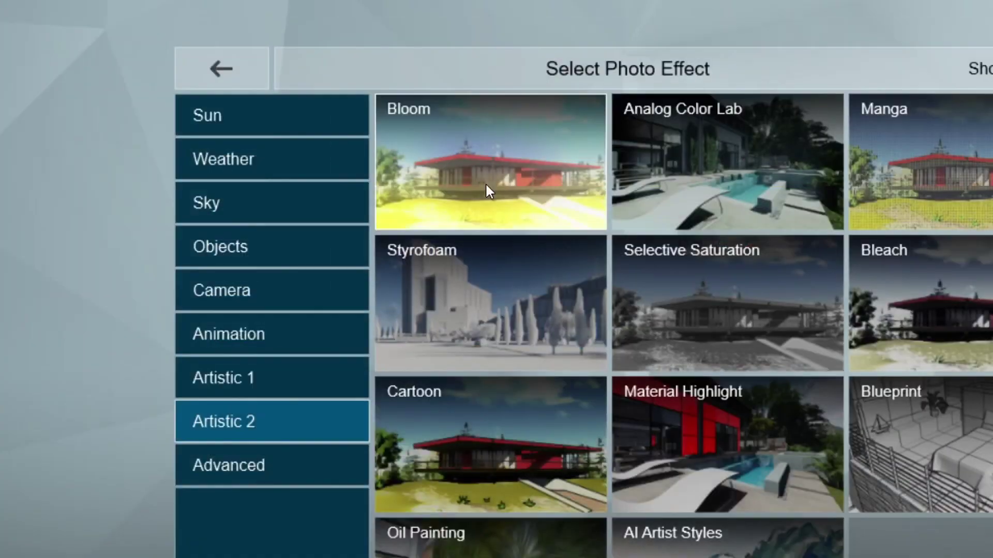
left_click(488, 186)
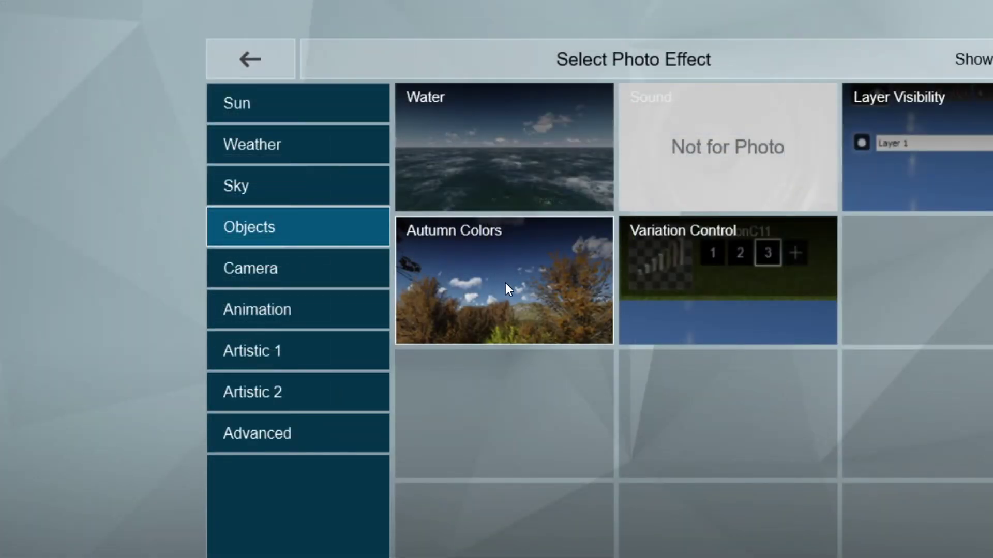
left_click(504, 284)
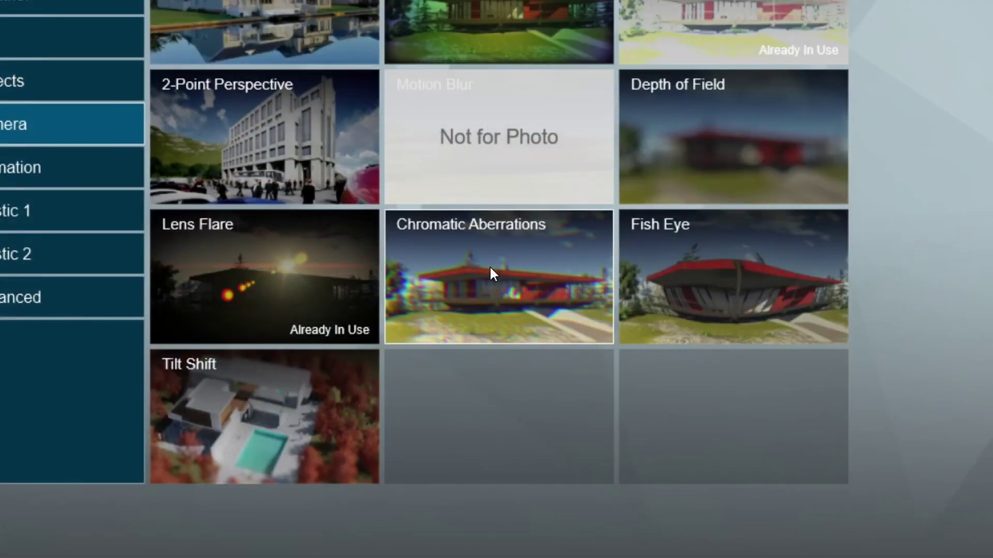
left_click(490, 269)
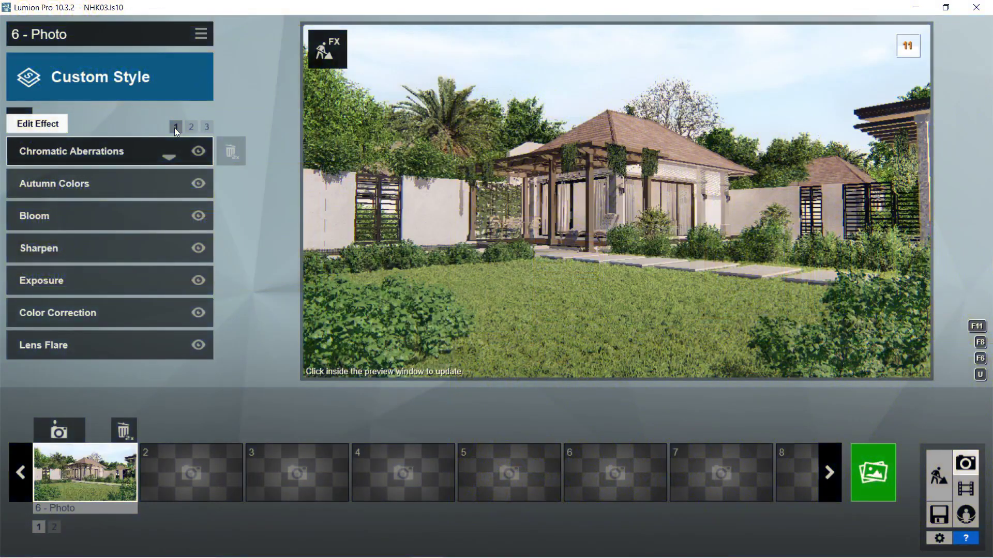
left_click(310, 147)
left_click(287, 147)
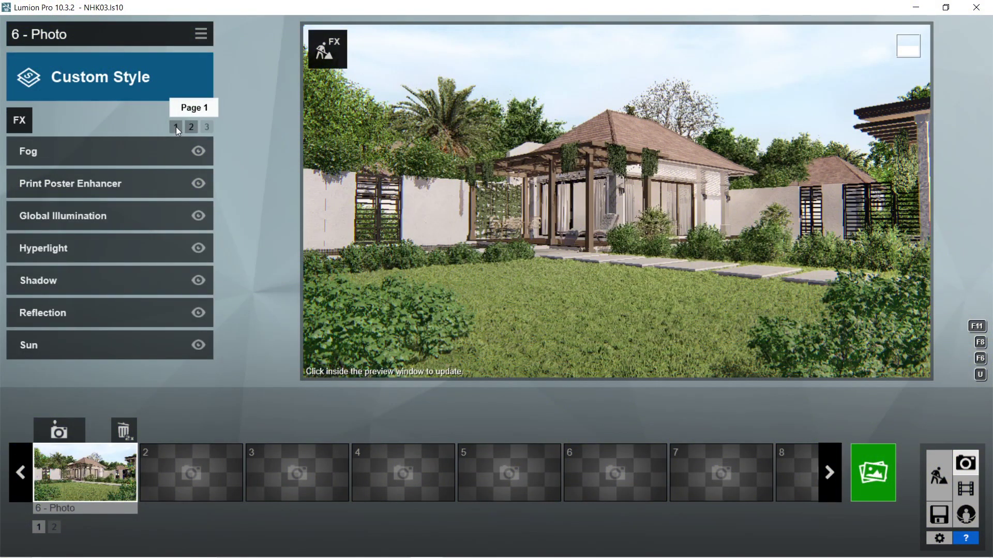
- Render the photo at Print size 3840x2160, saving into the Renders folder
left_click(176, 127)
left_click(872, 473)
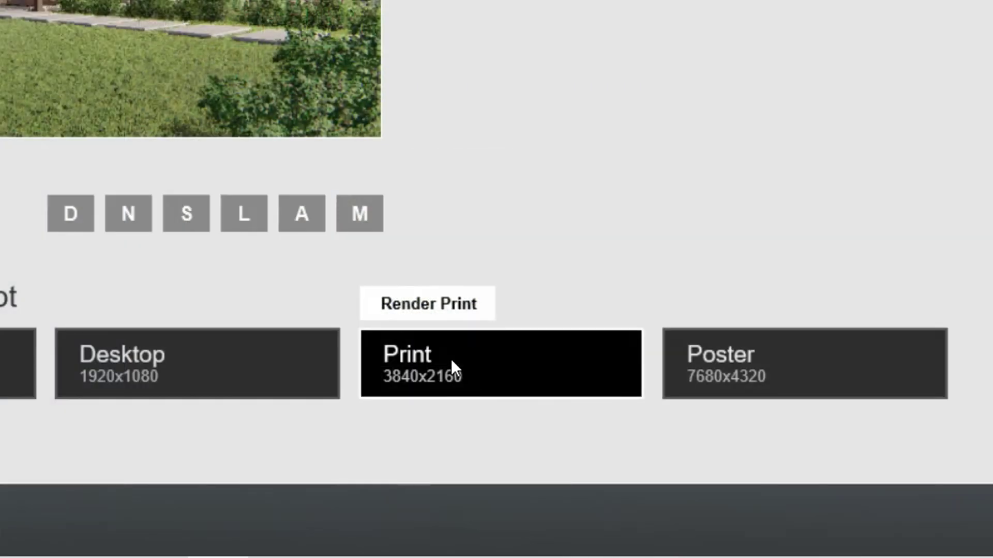
left_click(451, 359)
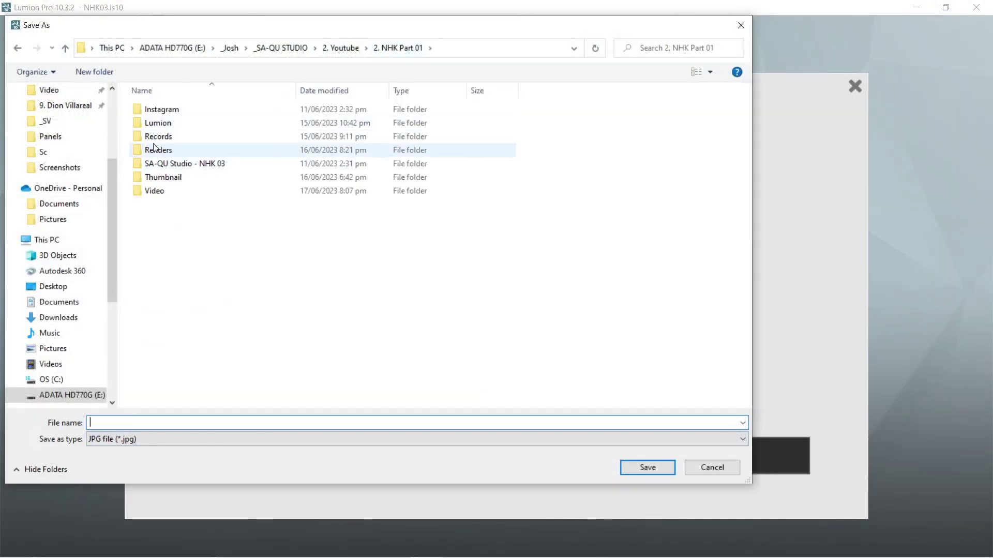
double_click(153, 148)
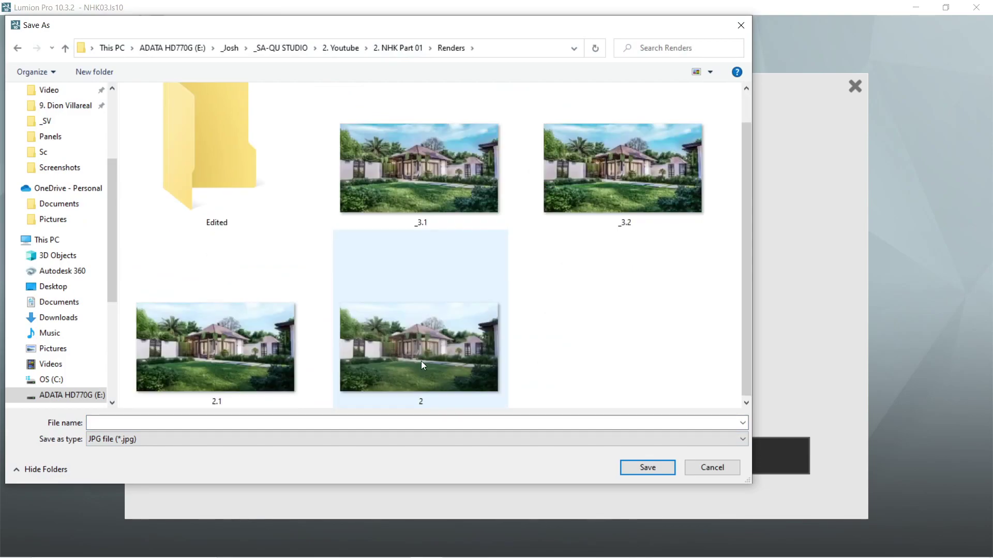